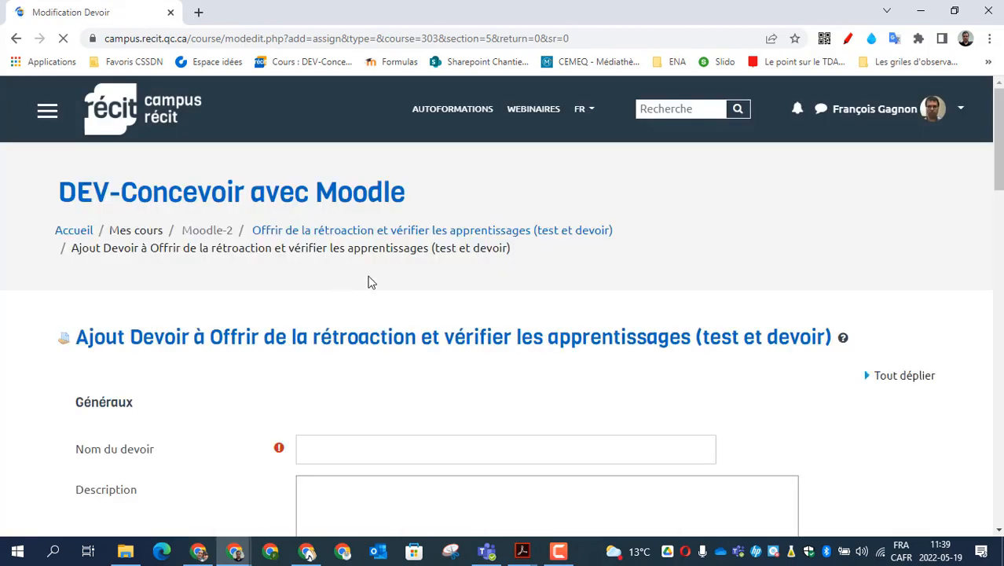
Step: Name the new assignment "Mon deuxième devoir" and enter "Consignes ..." as its description
click(362, 454)
text(M)
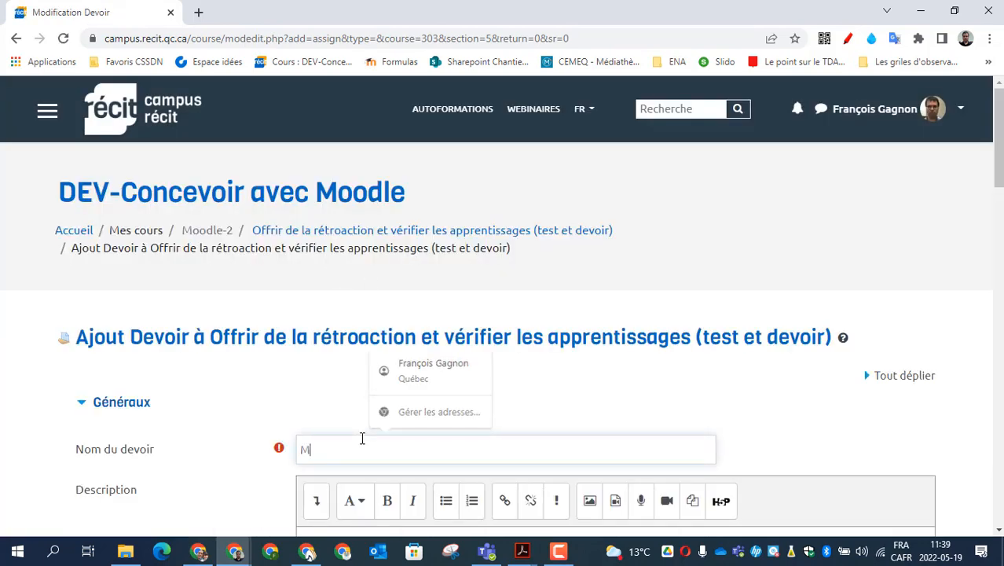
text(on dev)
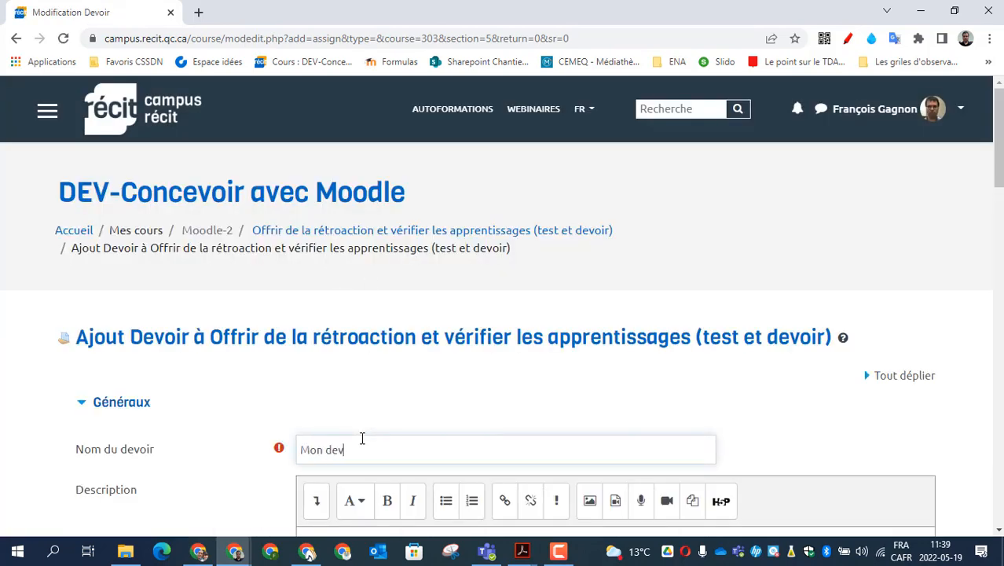
key(BackSpace)
text(uxième devoir)
scroll(233, 425, down, 5)
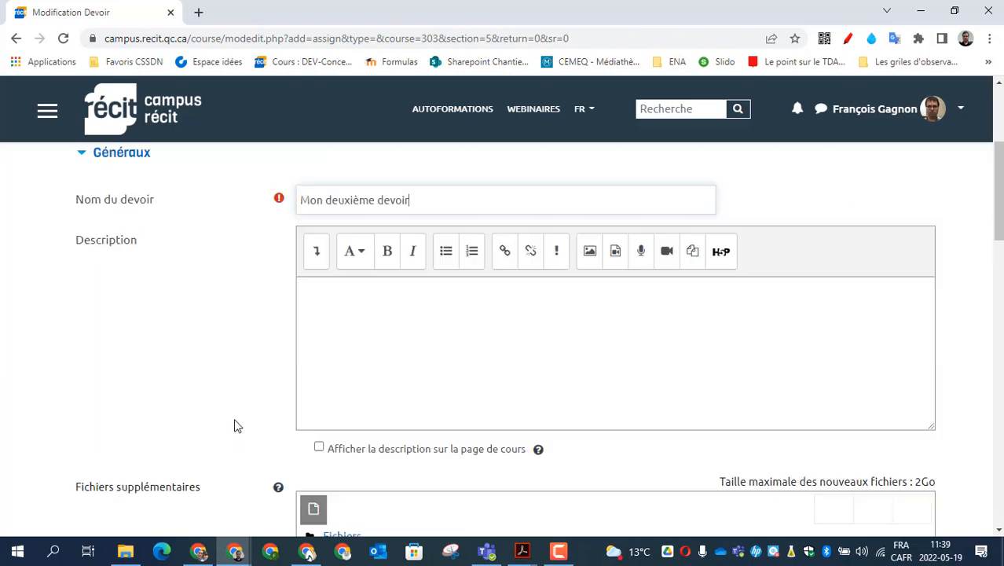
click(382, 248)
text(Consignes)
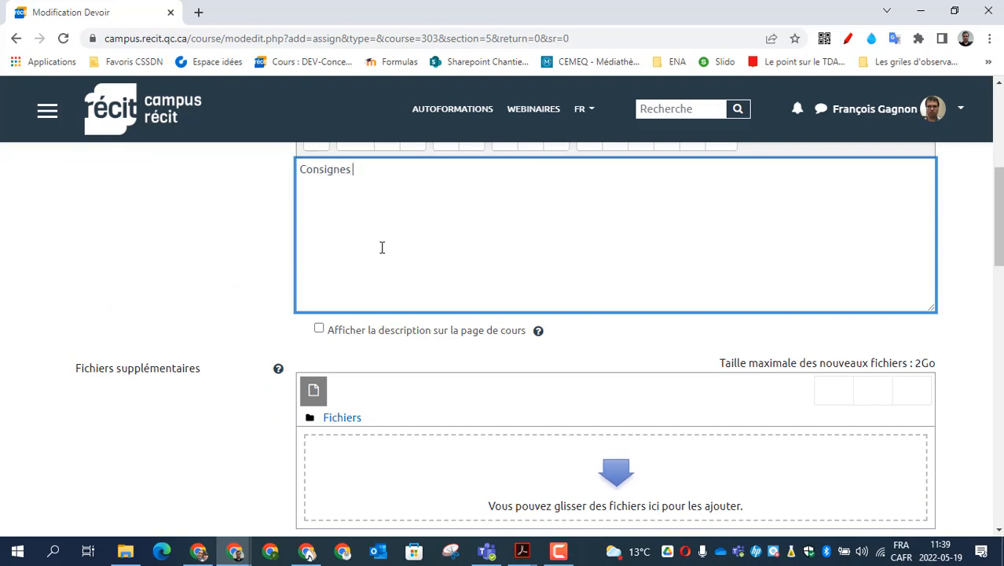
text( ...)
Step: Turn off file submissions (Remises de fichiers) in the assignment's submission types
scroll(165, 349, down, 5)
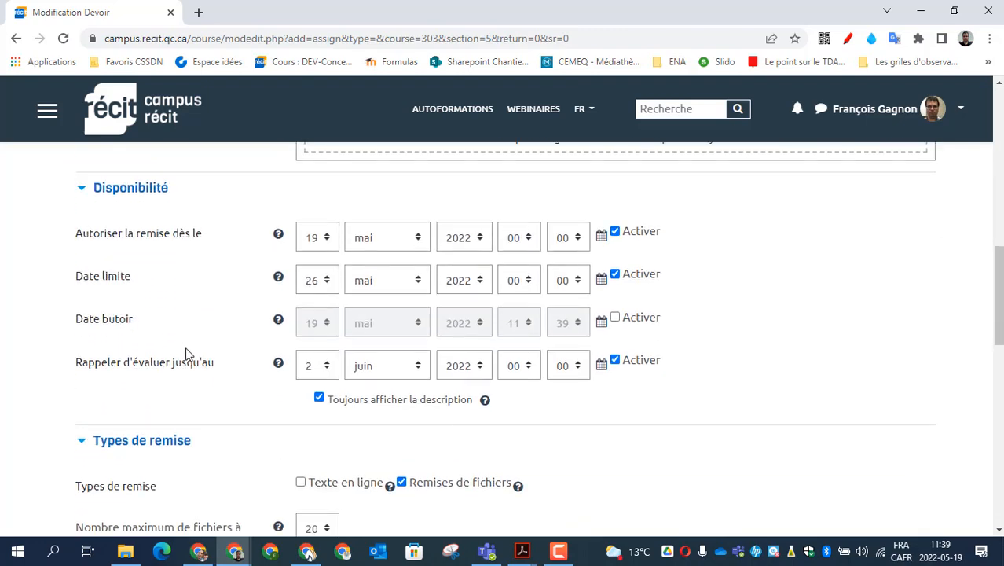
scroll(213, 368, down, 1)
scroll(213, 369, down, 2)
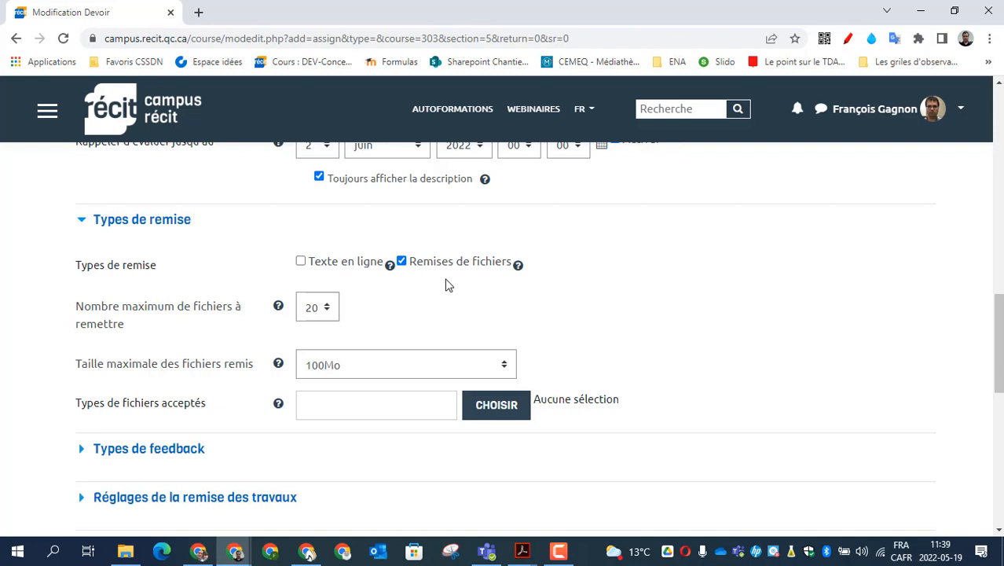
click(402, 262)
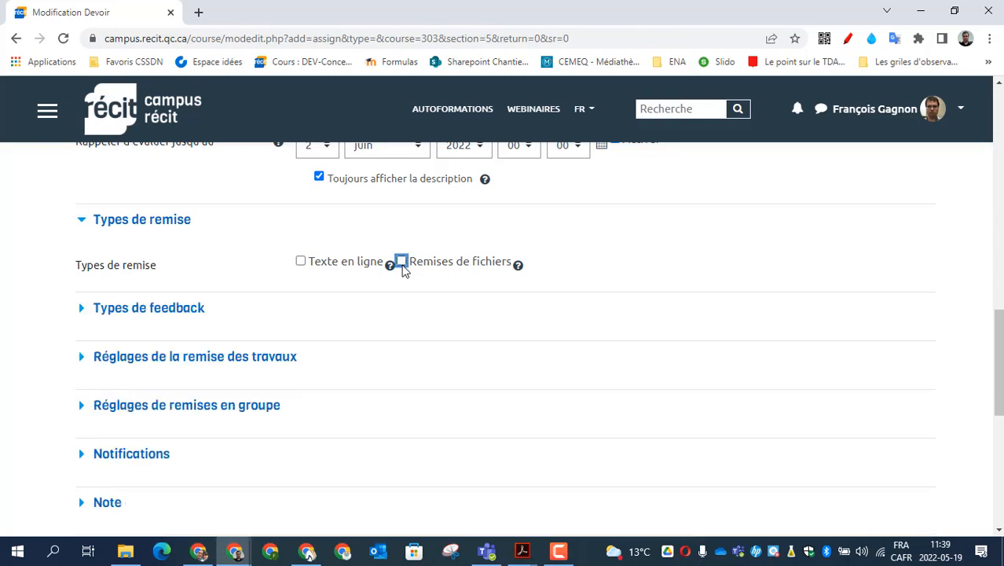
Step: Set the assignment's passing grade (Note pour passer) to 60 in the grade settings
scroll(372, 341, down, 3)
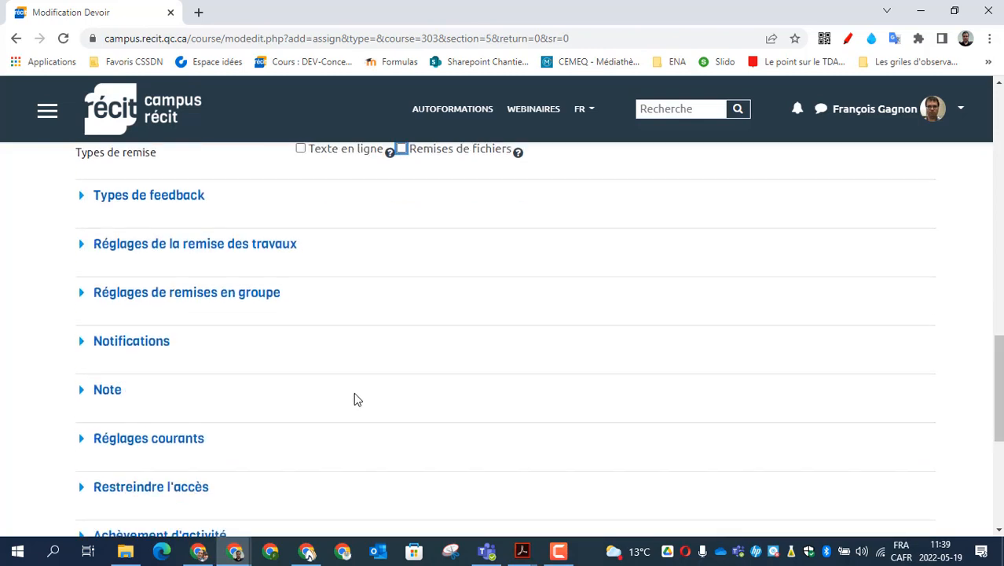
click(108, 288)
scroll(482, 410, down, 3)
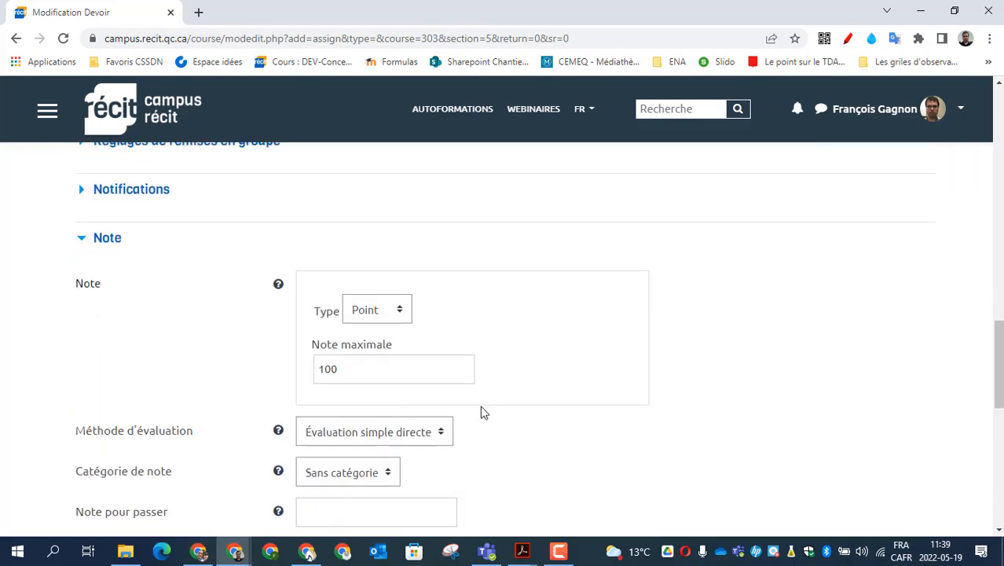
click(357, 337)
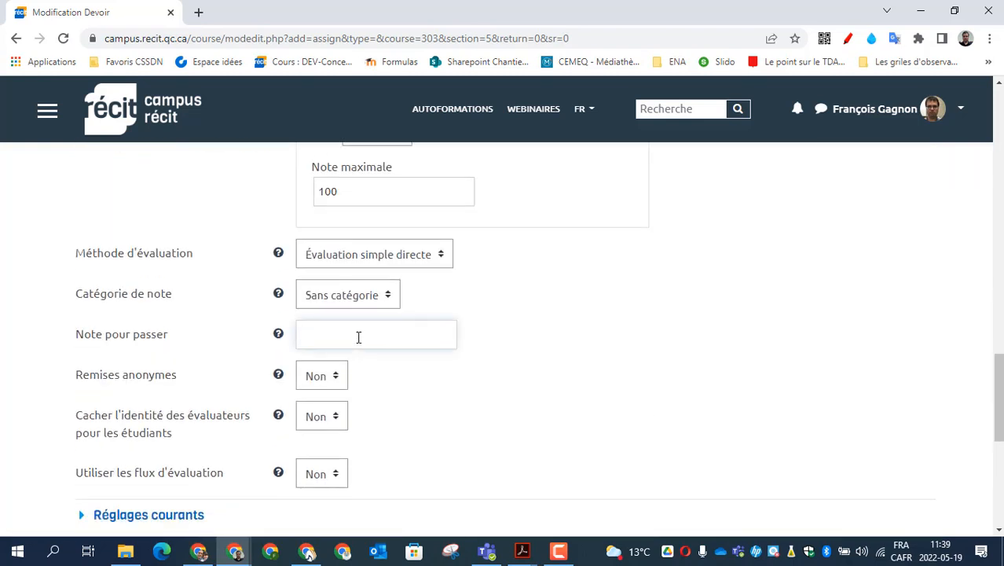
text(70)
key(BackSpace)
text(60)
Step: Set completion tracking to mark the activity complete once conditions are met, requiring a grade instead of a submission
scroll(93, 359, down, 3)
scroll(93, 359, down, 1)
click(181, 250)
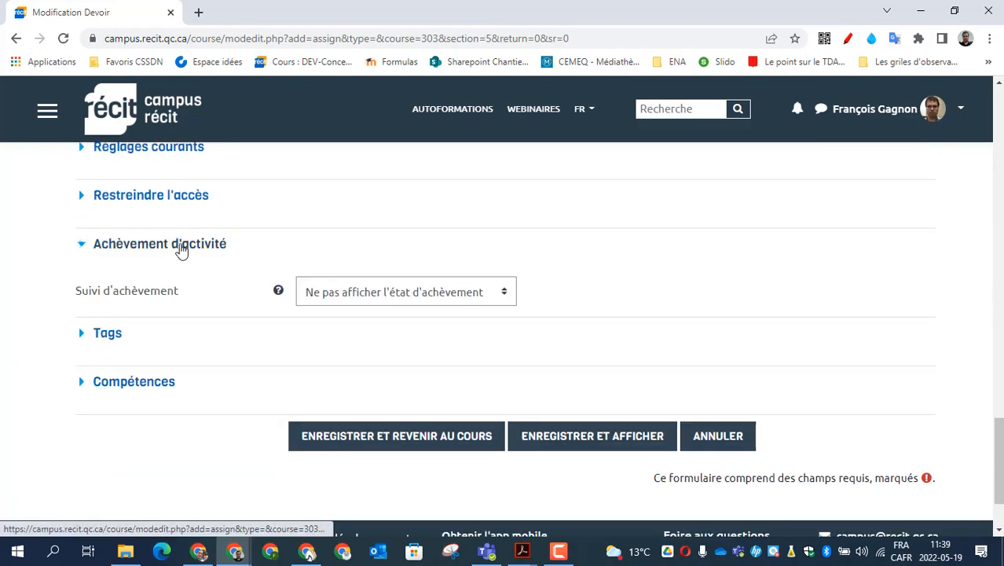
click(438, 297)
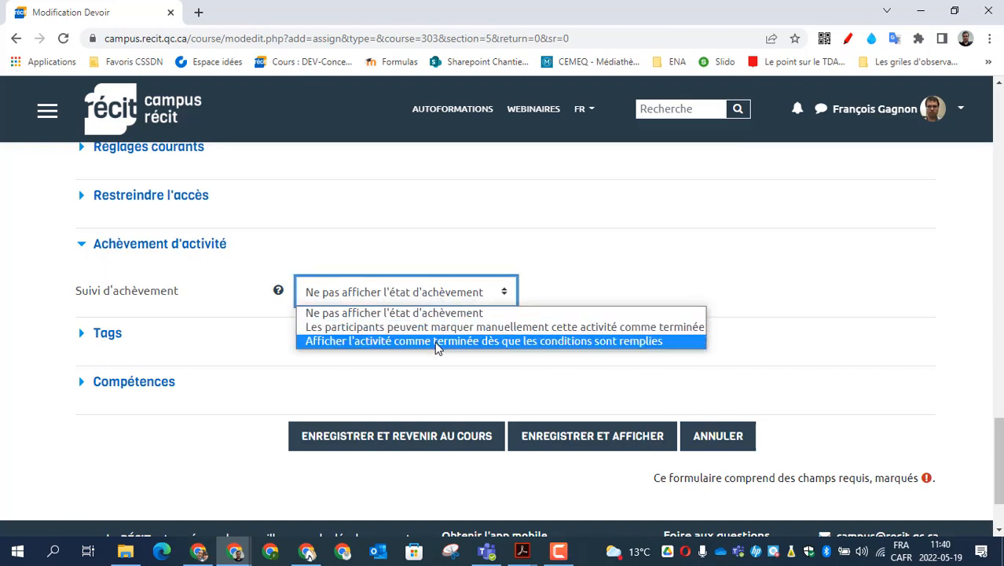
click(681, 341)
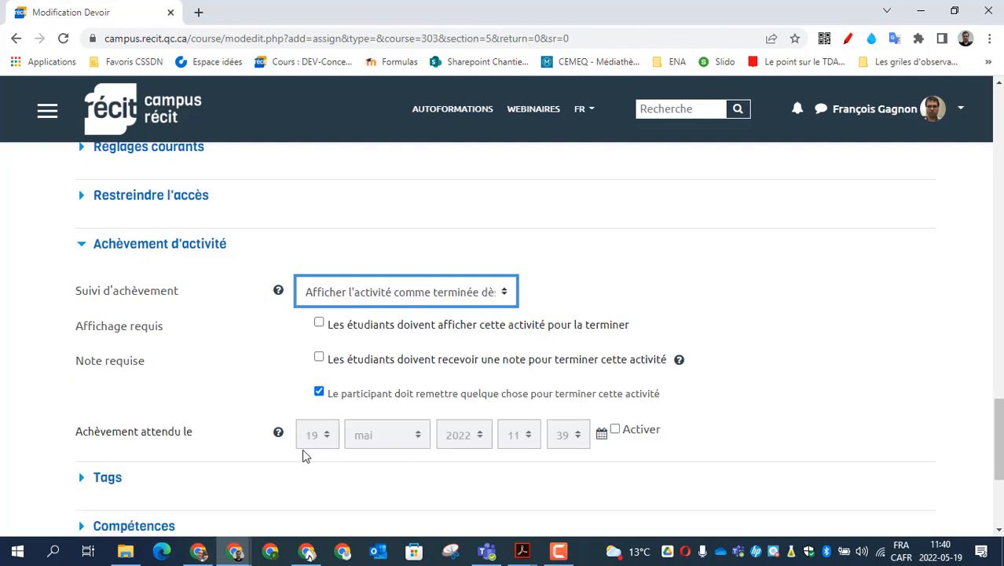
click(319, 392)
click(319, 357)
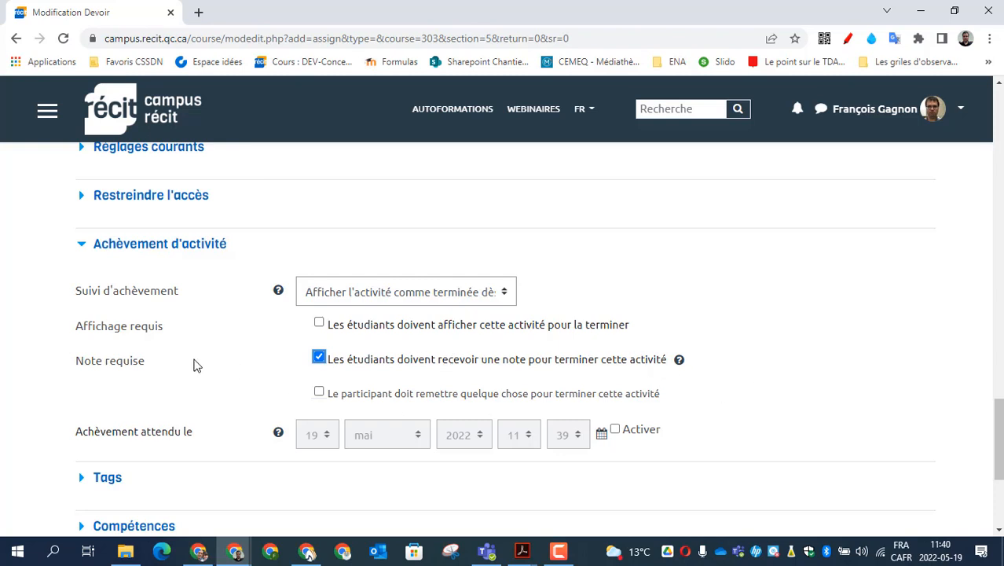
Step: Save the new assignment and display it
scroll(226, 367, down, 1)
scroll(226, 367, down, 3)
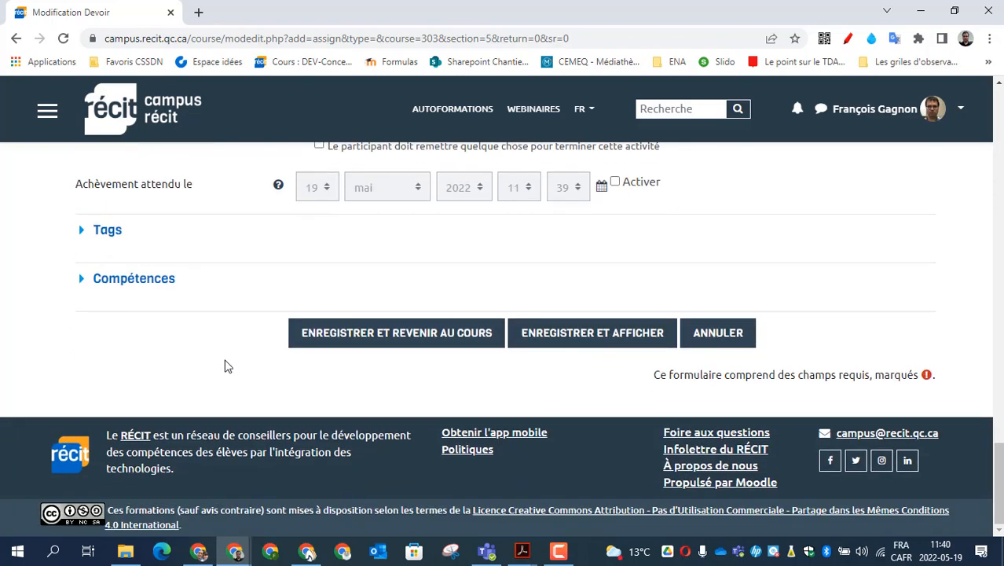
click(595, 337)
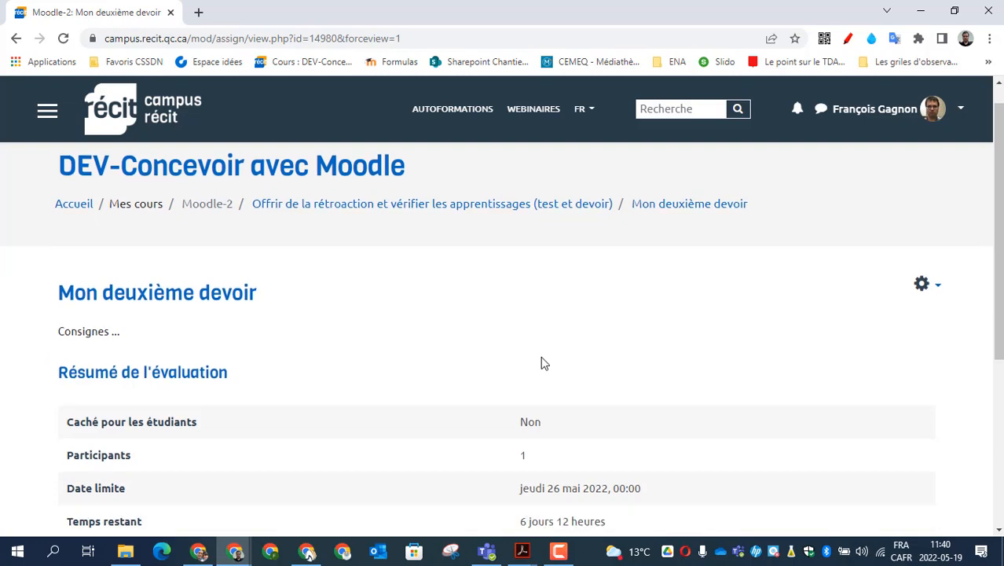
Step: Open the list of all submitted work for the assignment and start grading the enrolled student
scroll(541, 359, down, 4)
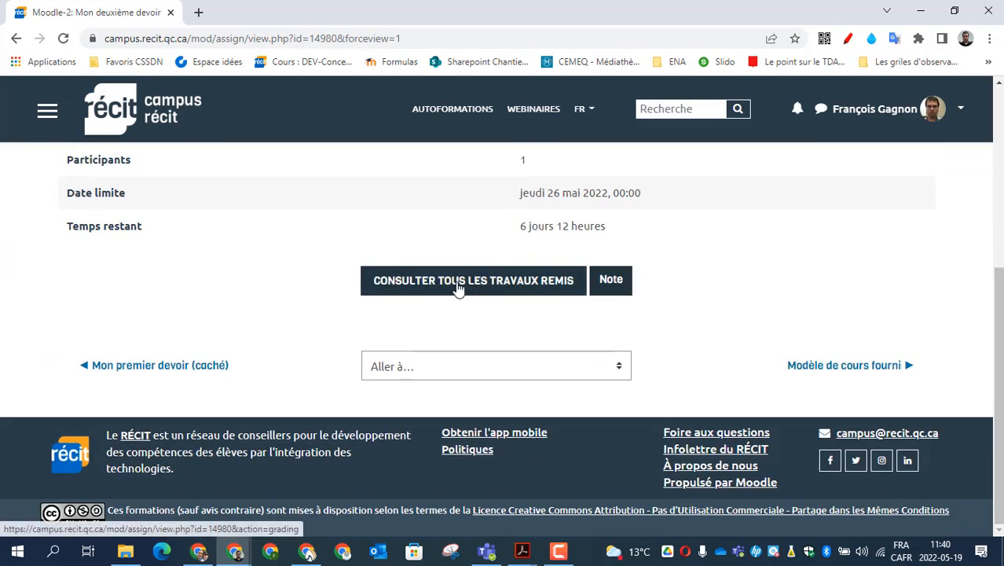
click(507, 290)
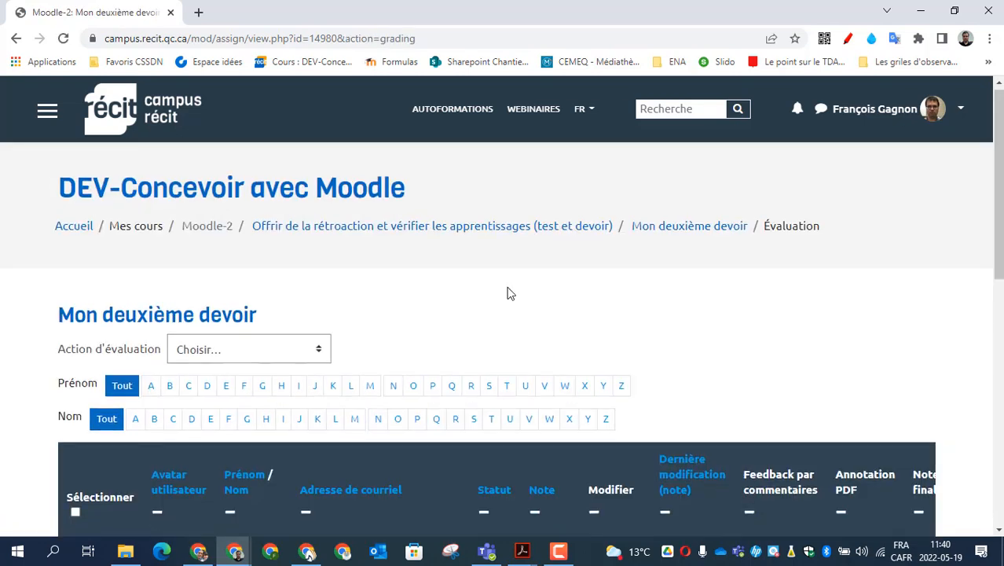
scroll(505, 314, down, 4)
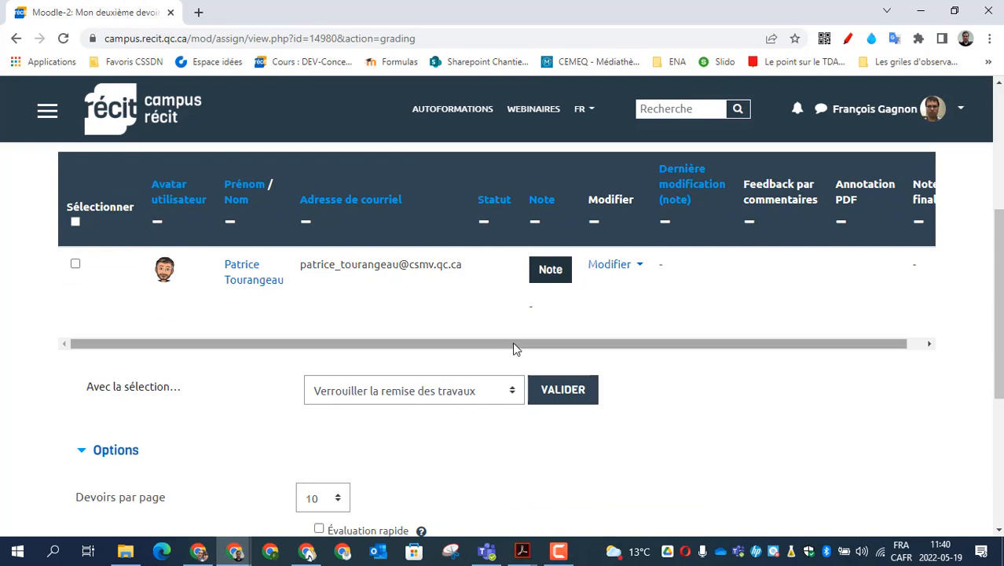
click(551, 271)
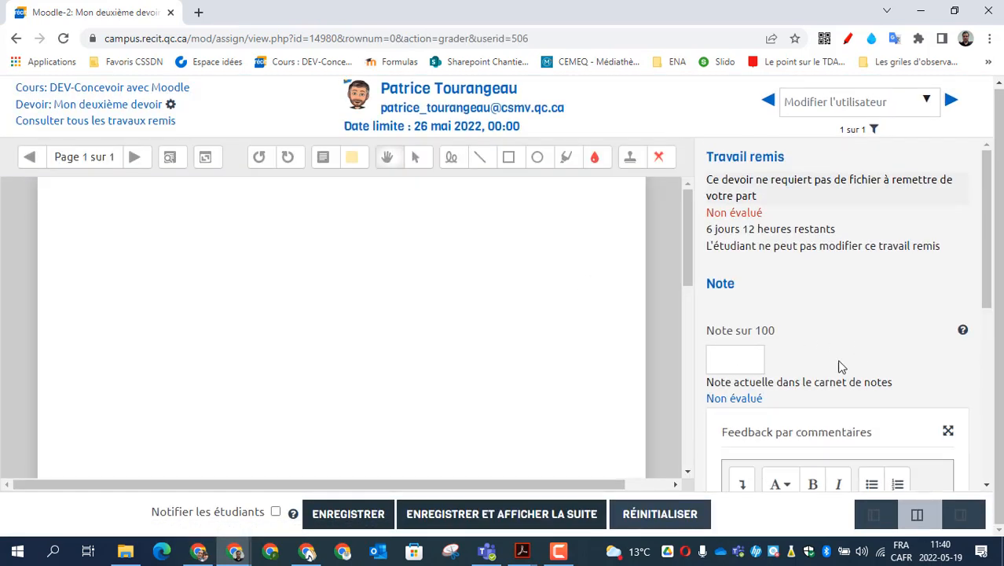
Step: Give the student a grade of 80 out of 100 with the feedback comment "Commentaire ..."
click(732, 367)
text(80)
scroll(848, 330, down, 3)
click(841, 452)
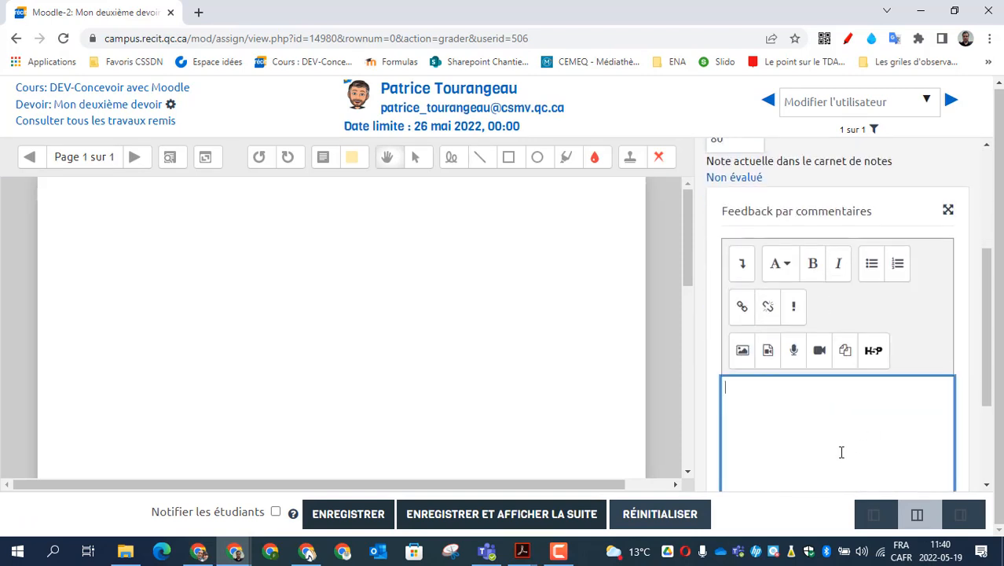
text(Commentaire ...)
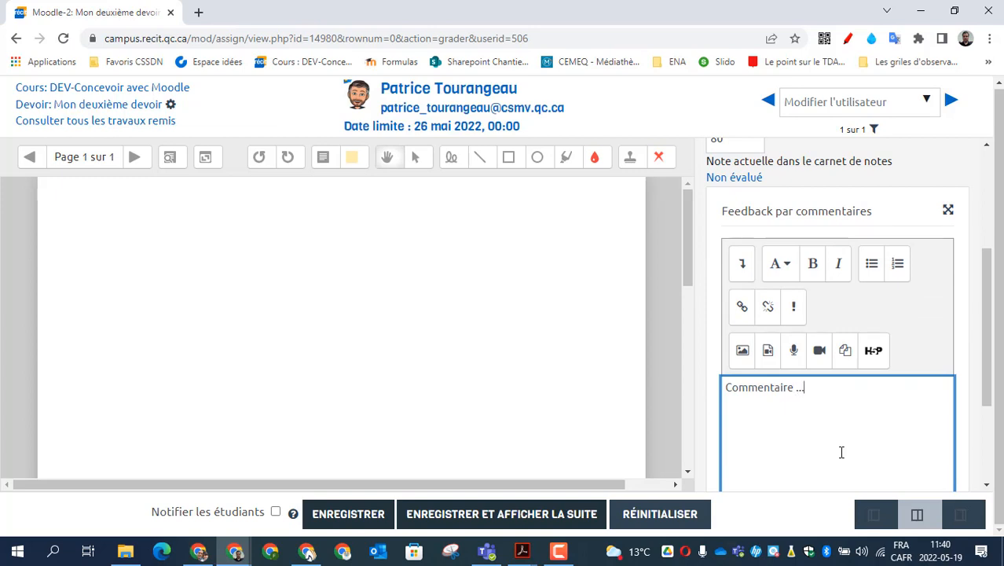
key(Return)
Step: Enable student notification and save the grade and feedback
scroll(697, 404, down, 2)
drag(151, 511, 268, 523)
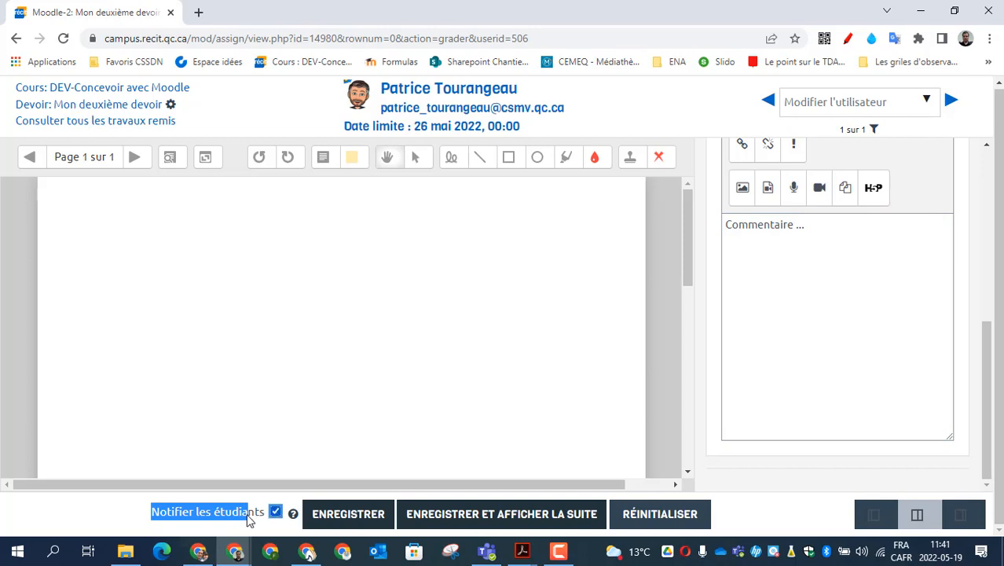
click(249, 519)
click(275, 512)
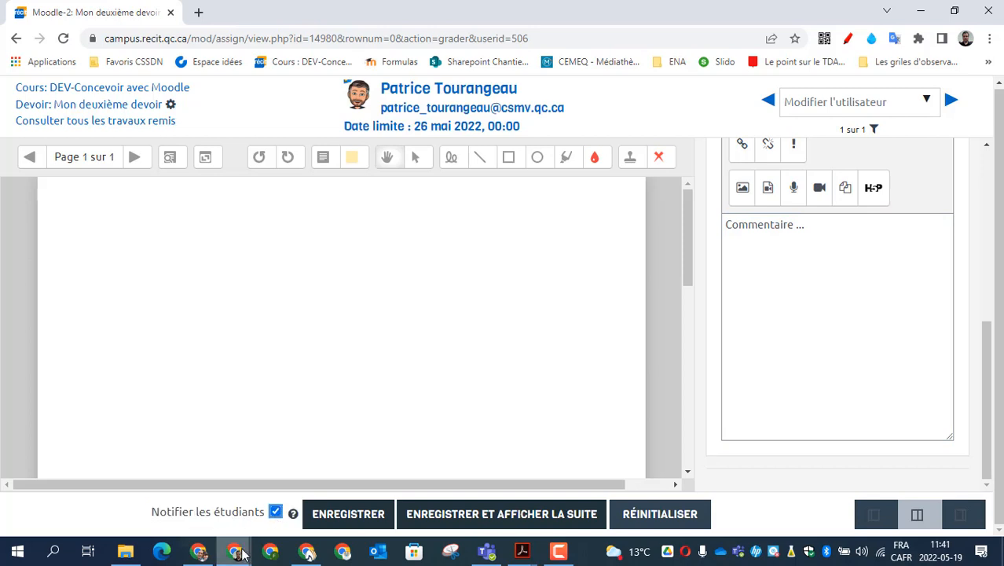
click(359, 519)
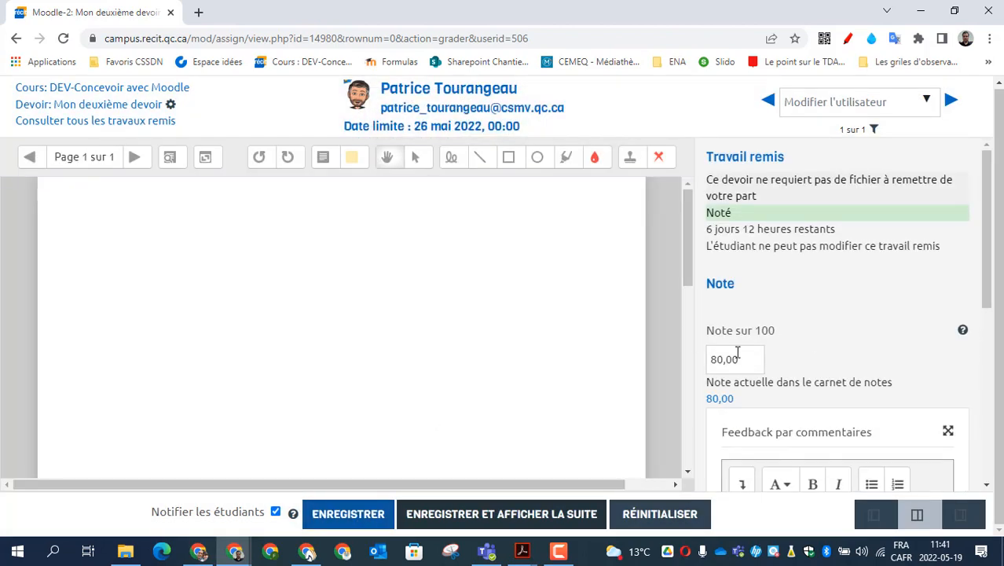
drag(757, 358, 657, 373)
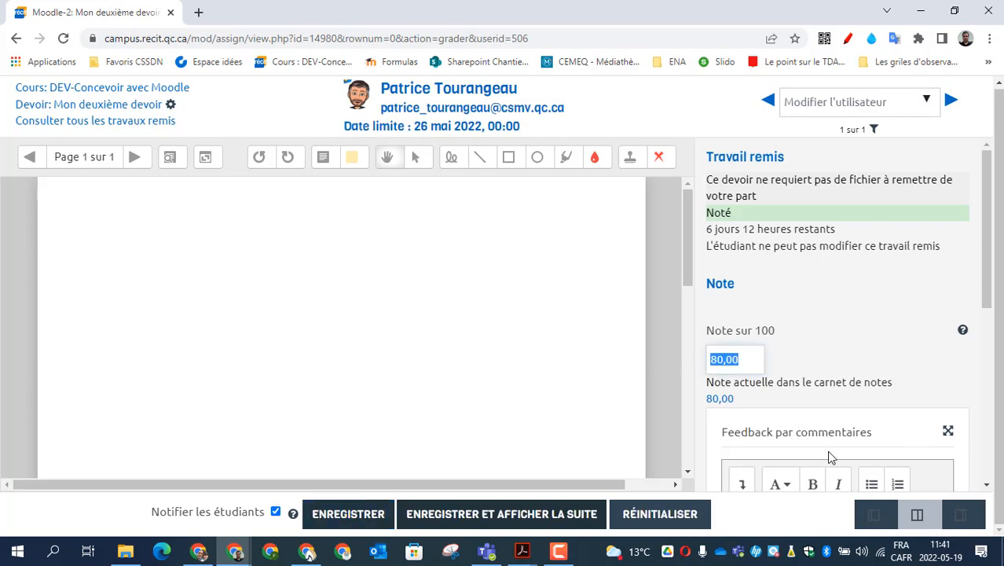
Step: Return to the course, open its activity completion report, and check the student's completion status for "Mon deuxième devoir"
click(82, 90)
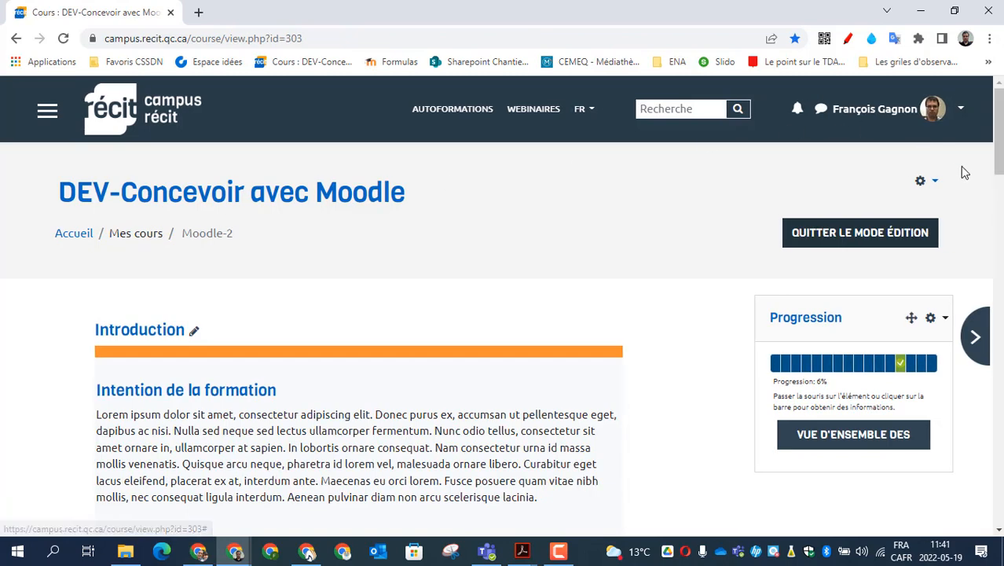
click(922, 181)
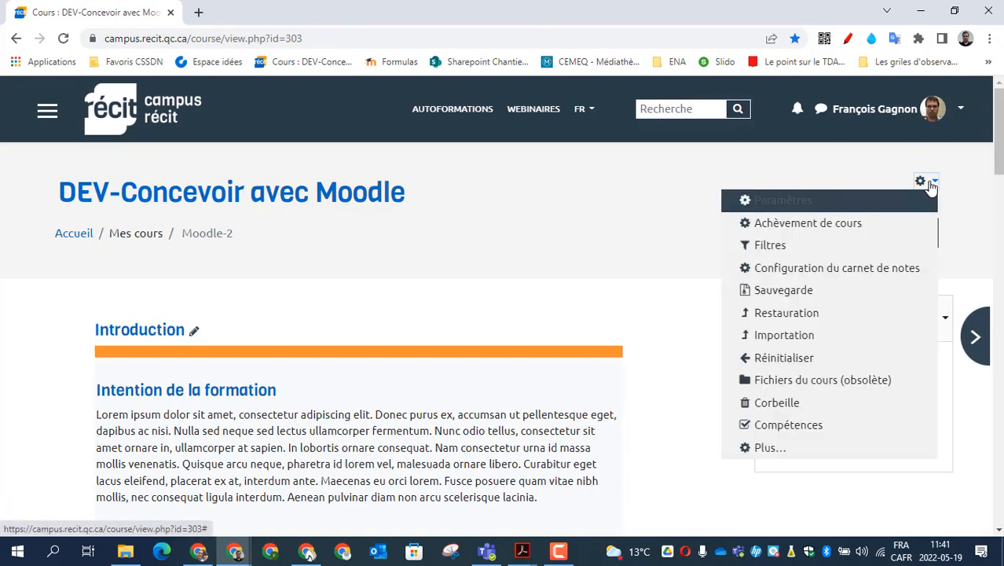
click(787, 447)
scroll(602, 425, down, 10)
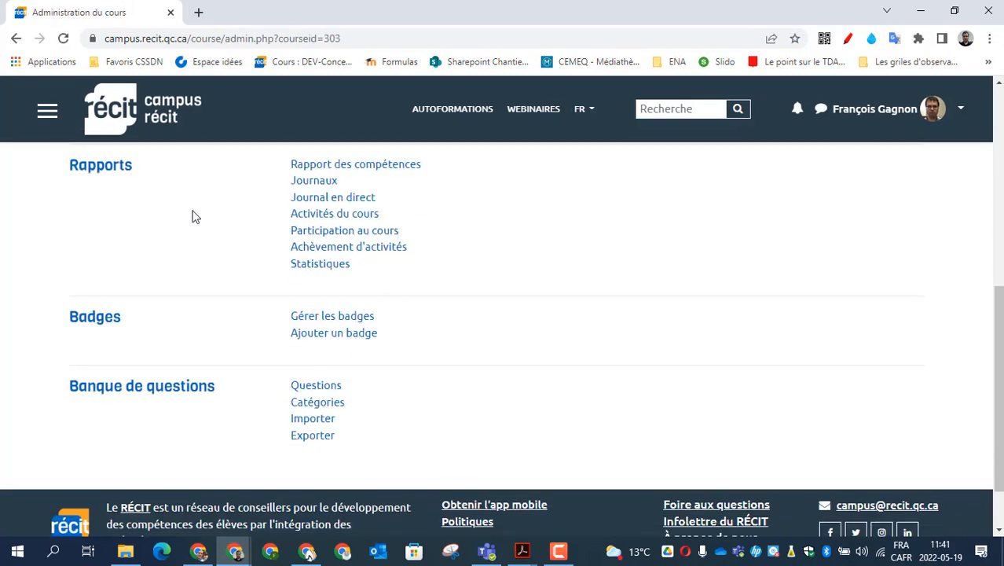
click(336, 246)
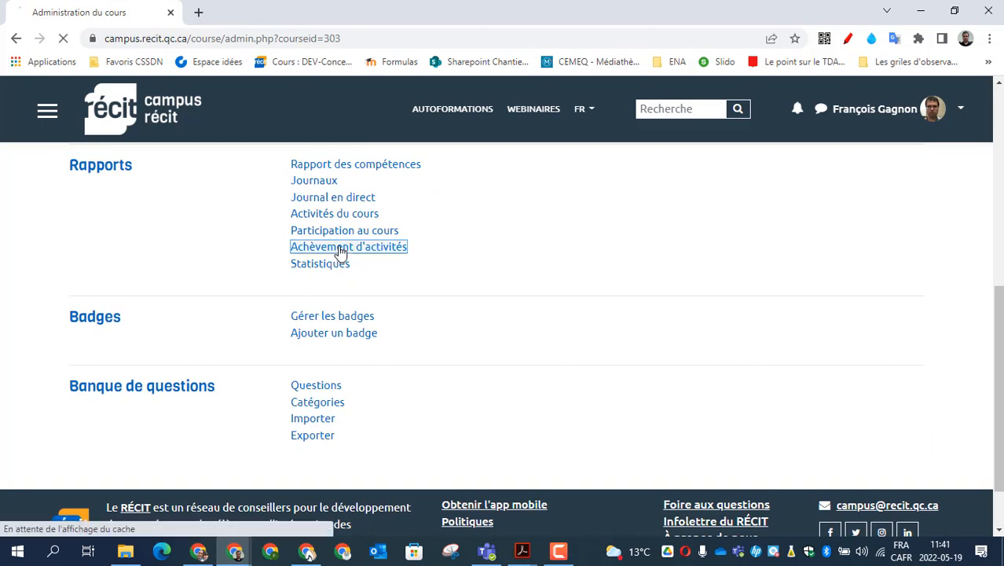
scroll(660, 239, down, 3)
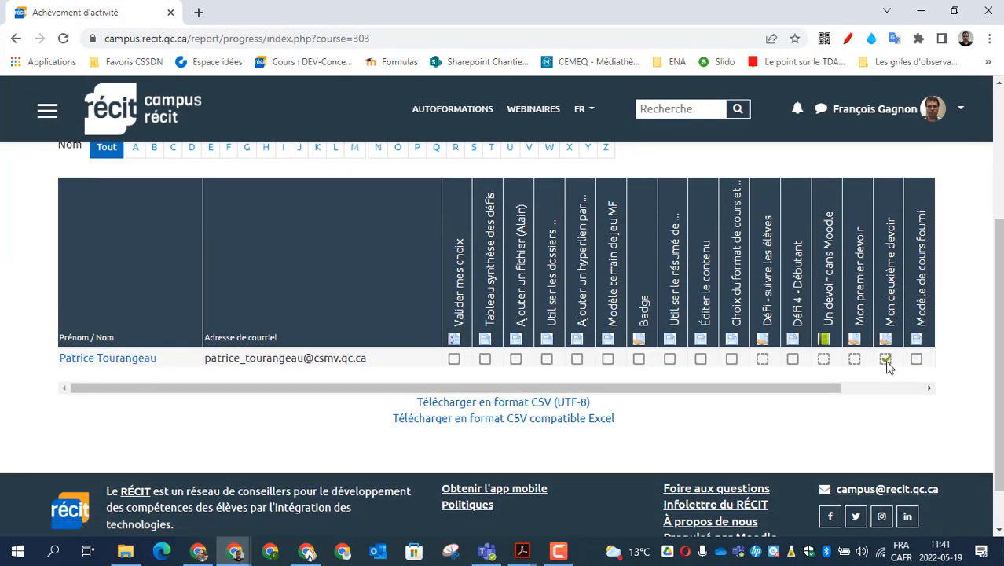
mouse_move(887, 367)
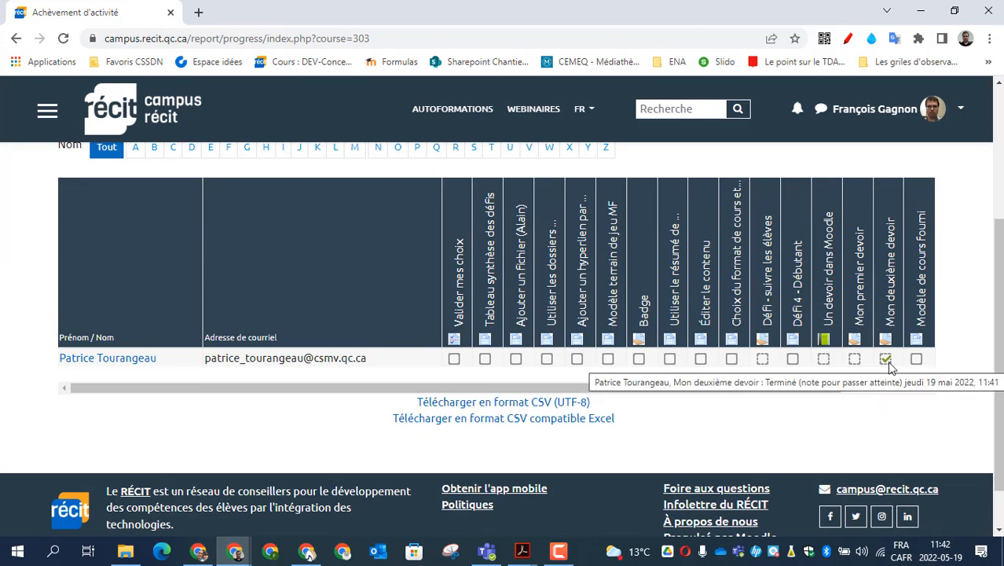